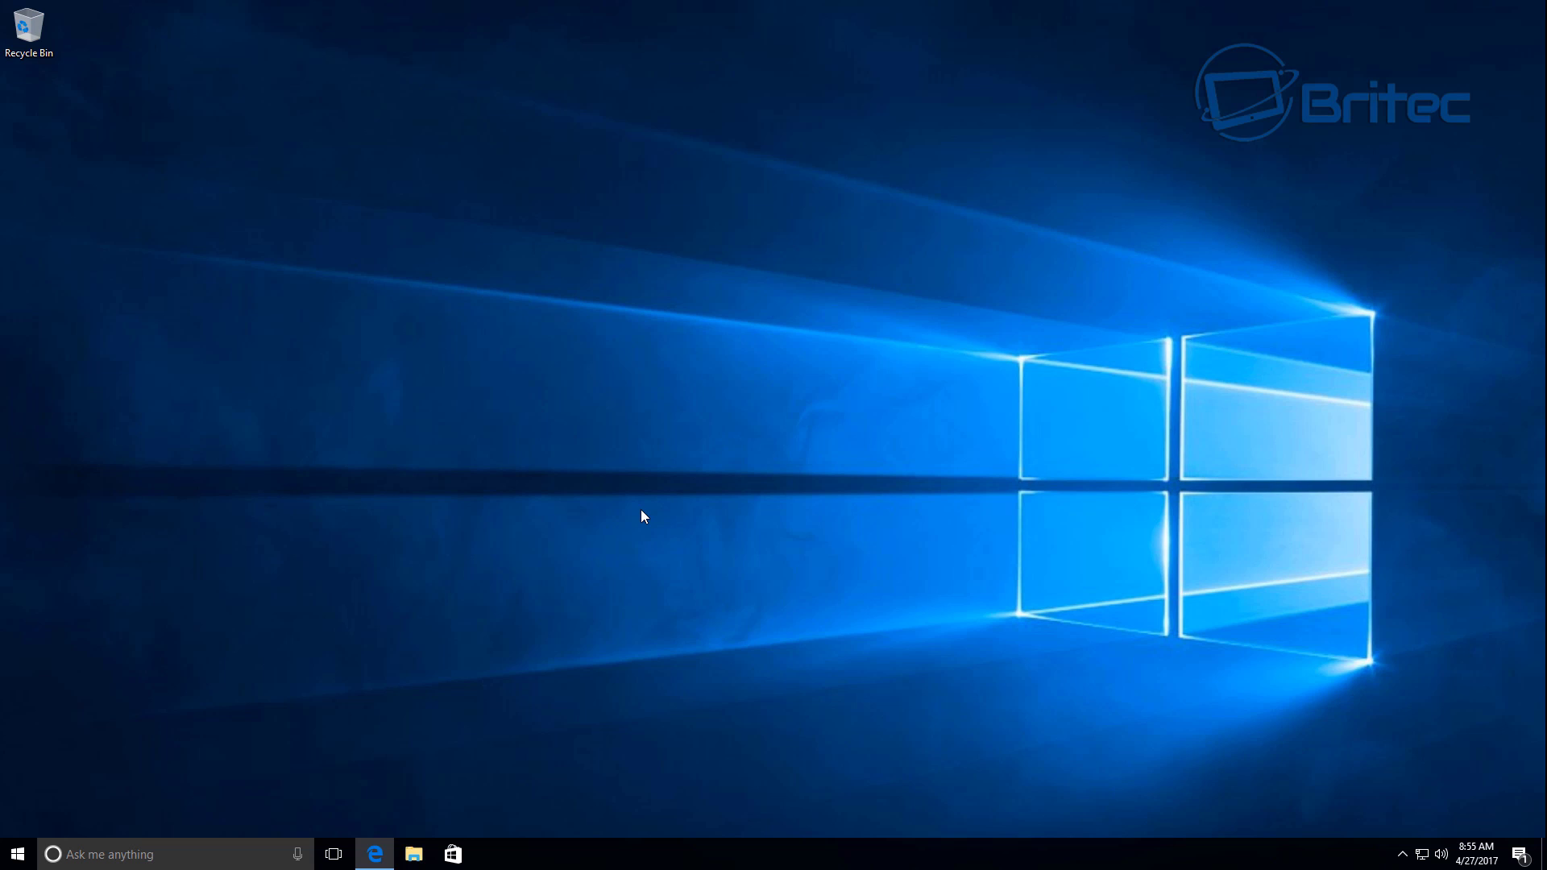
Download and save the Windows10Upgrade9252.exe Creators Update assistant from the Download Windows 10 page in Edge.
click(377, 852)
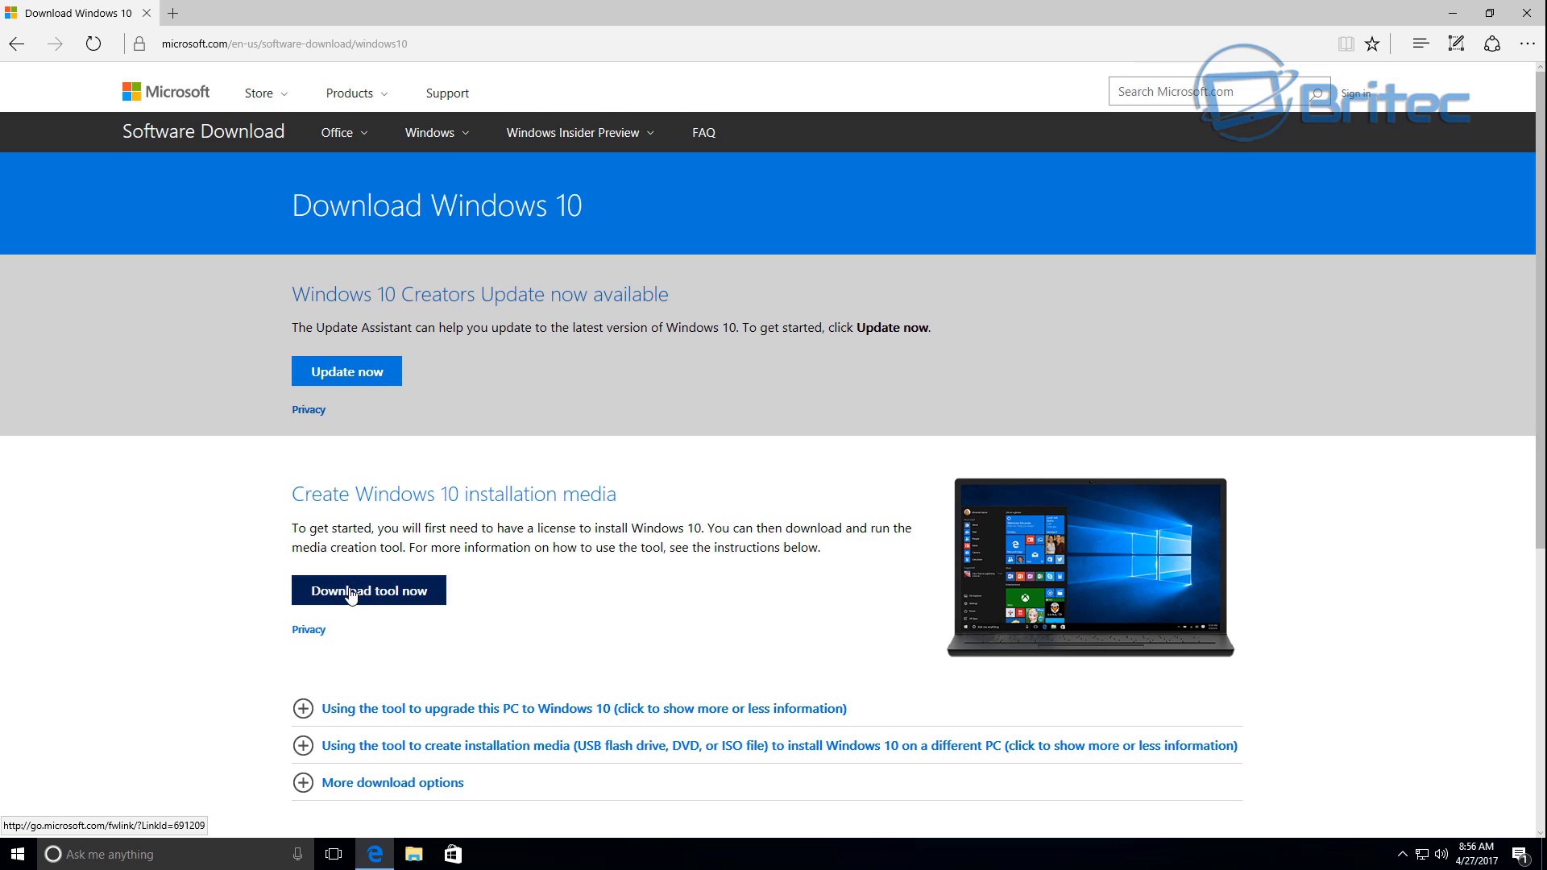
click(370, 377)
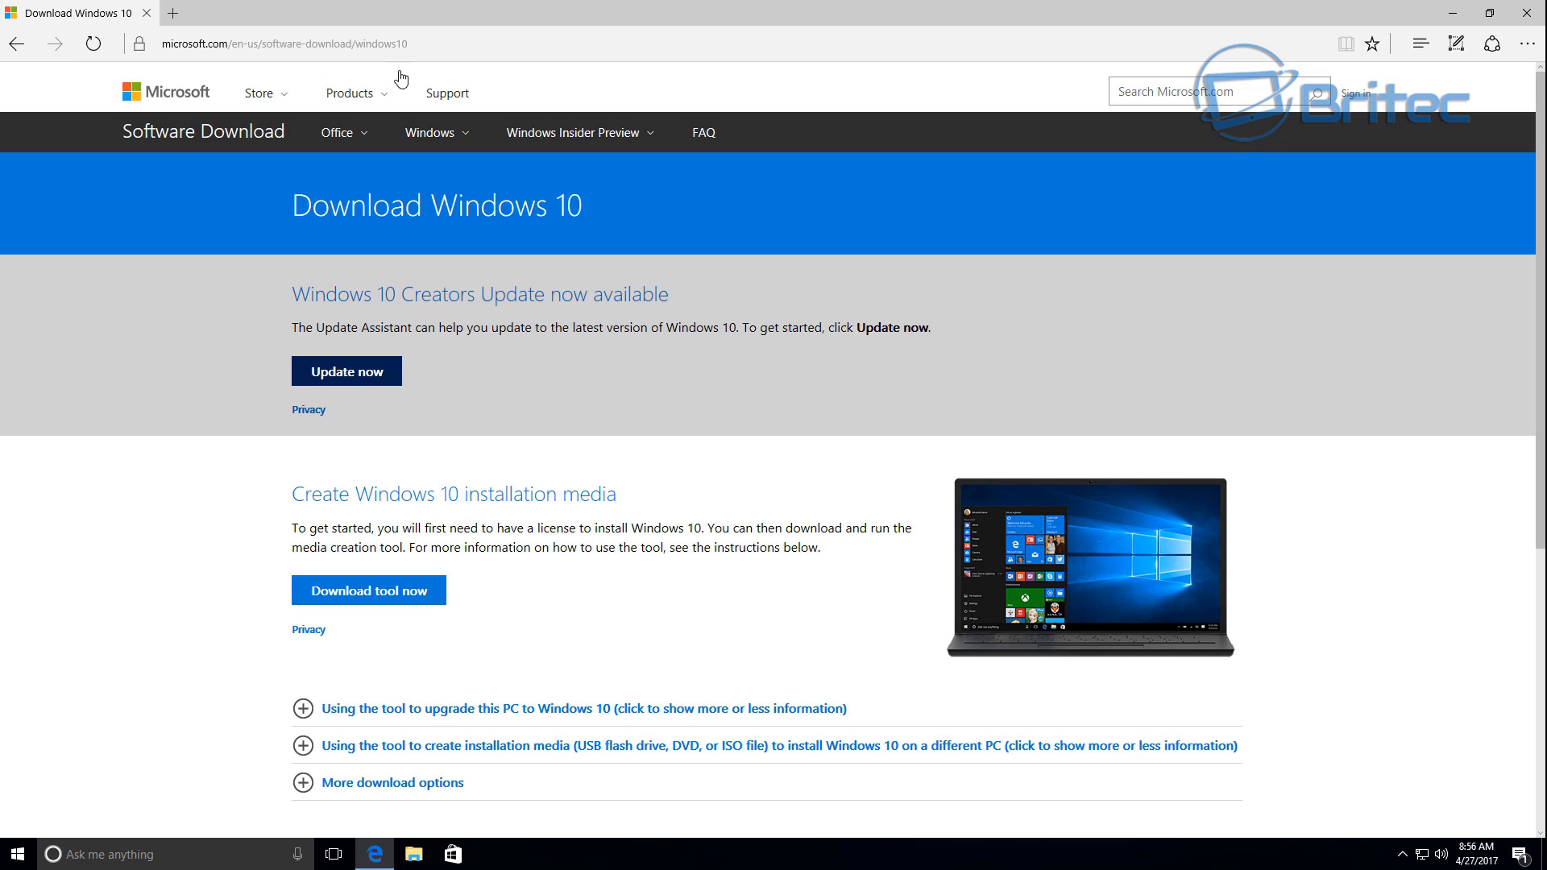
click(358, 379)
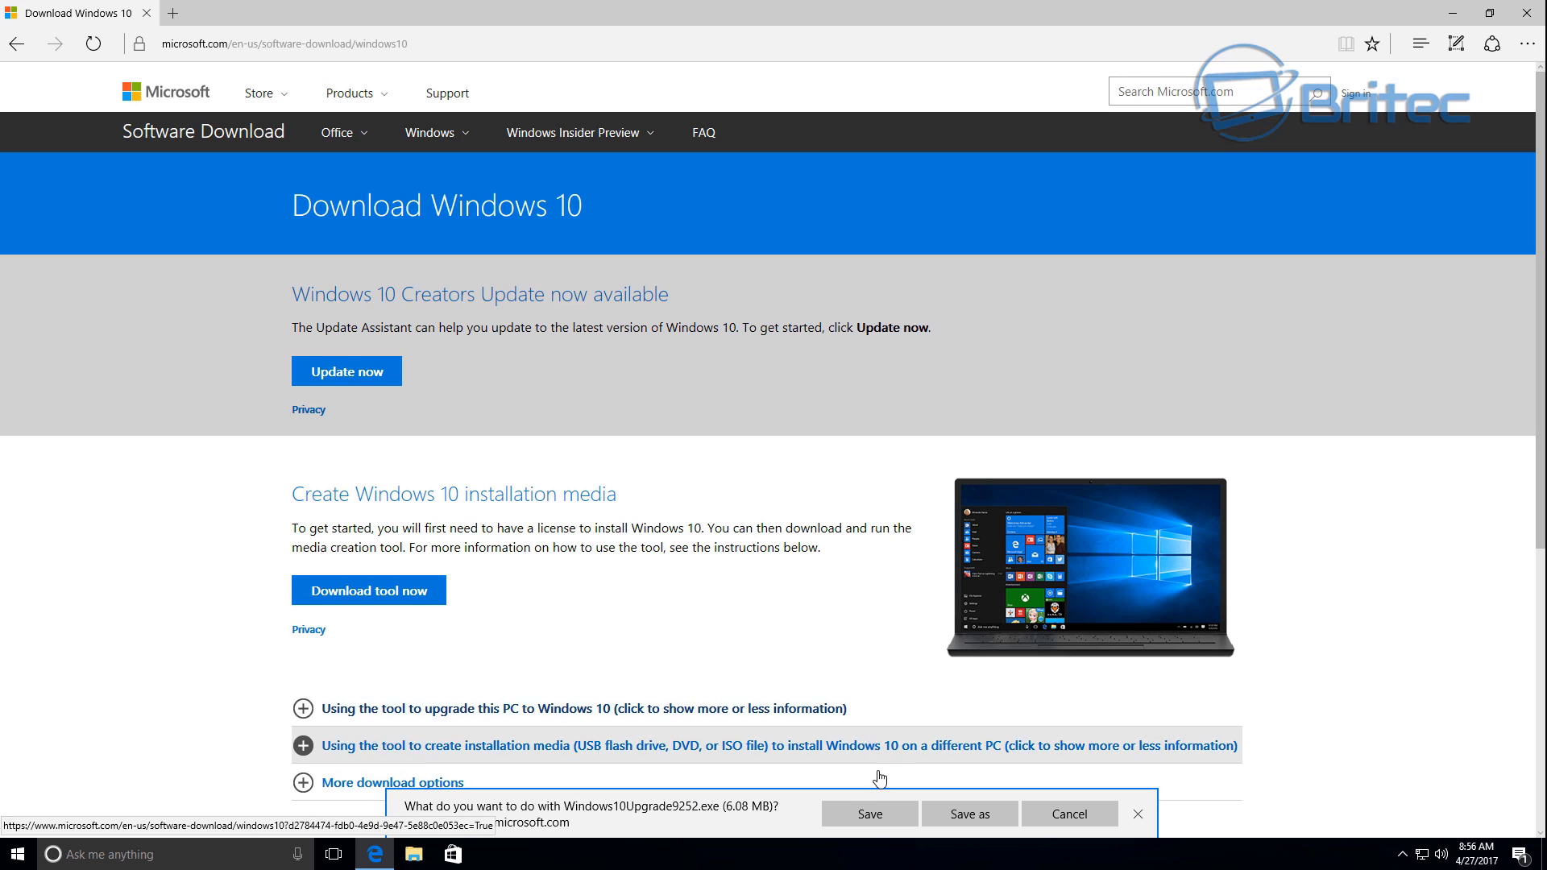
click(875, 817)
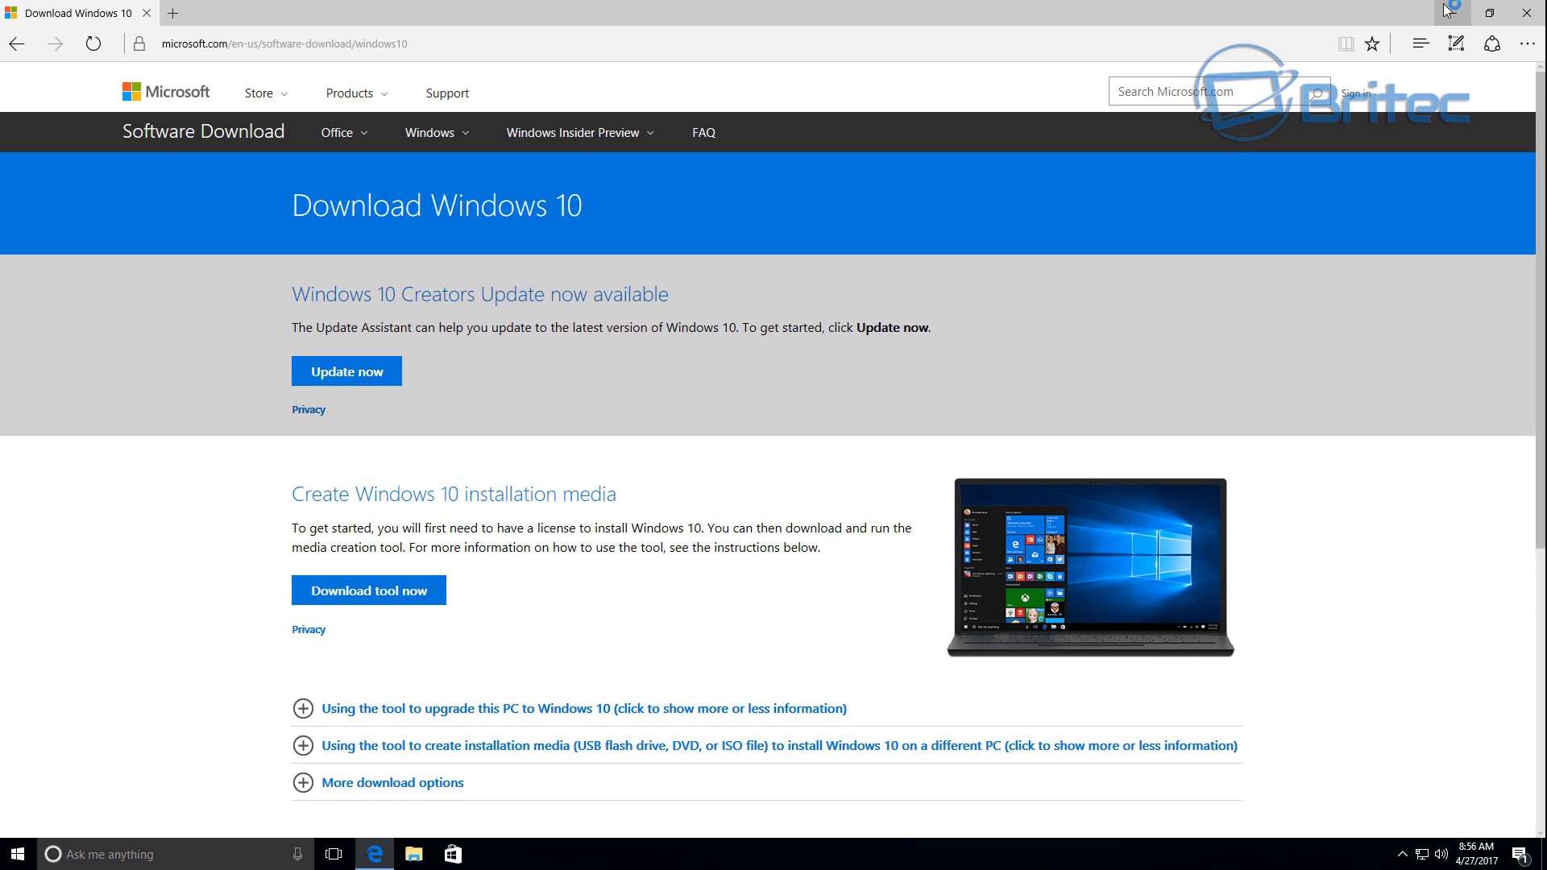
Minimize Edge and start the Update Assistant upgrade, passing the CPU, memory and disk-space check.
click(1449, 15)
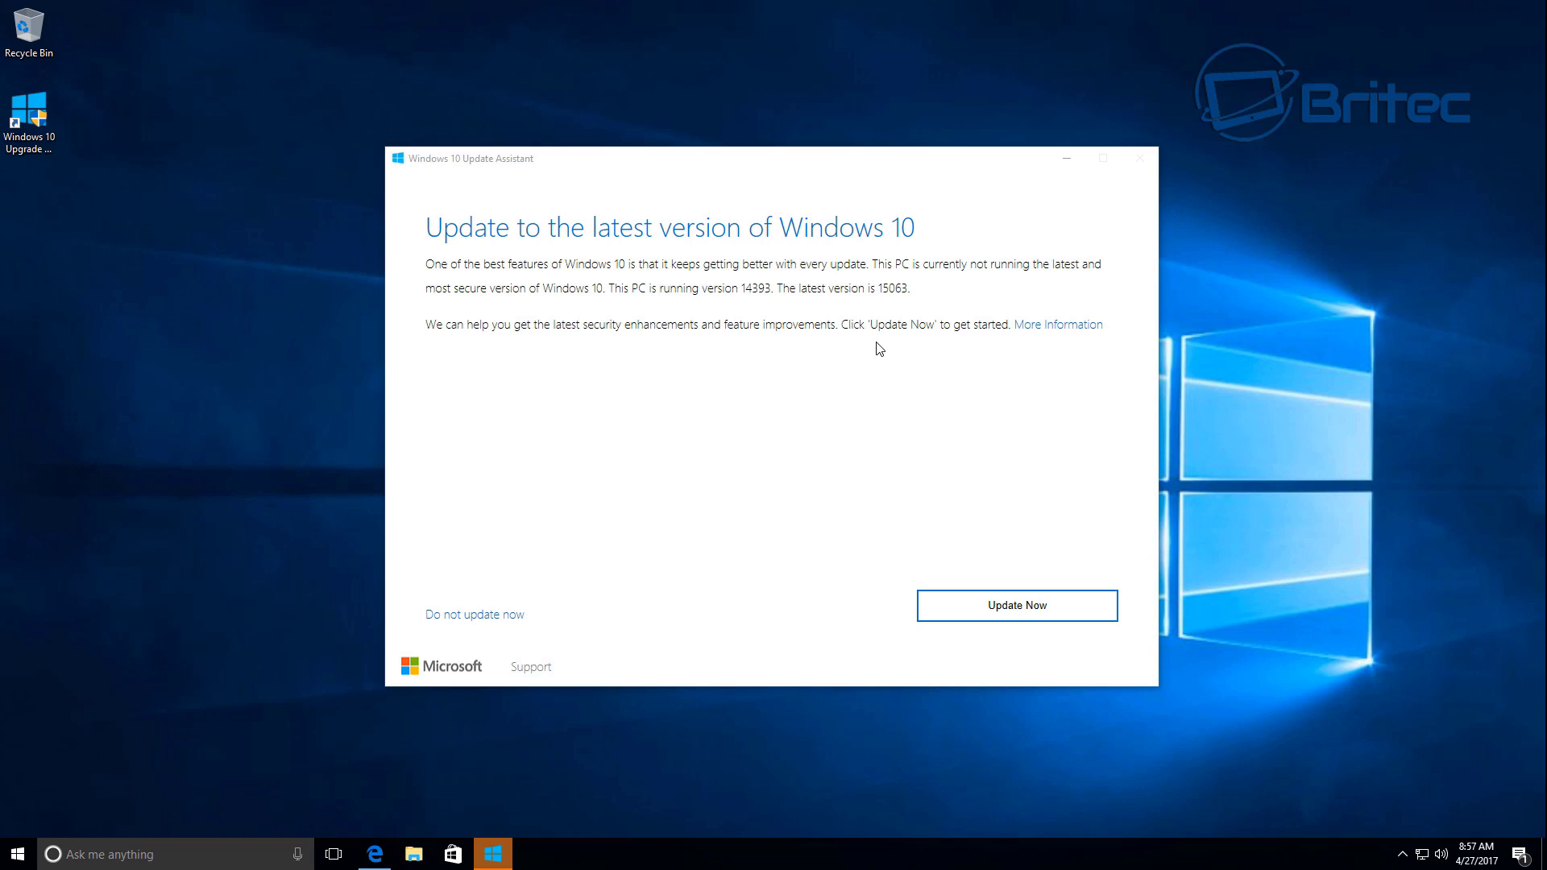
click(1025, 615)
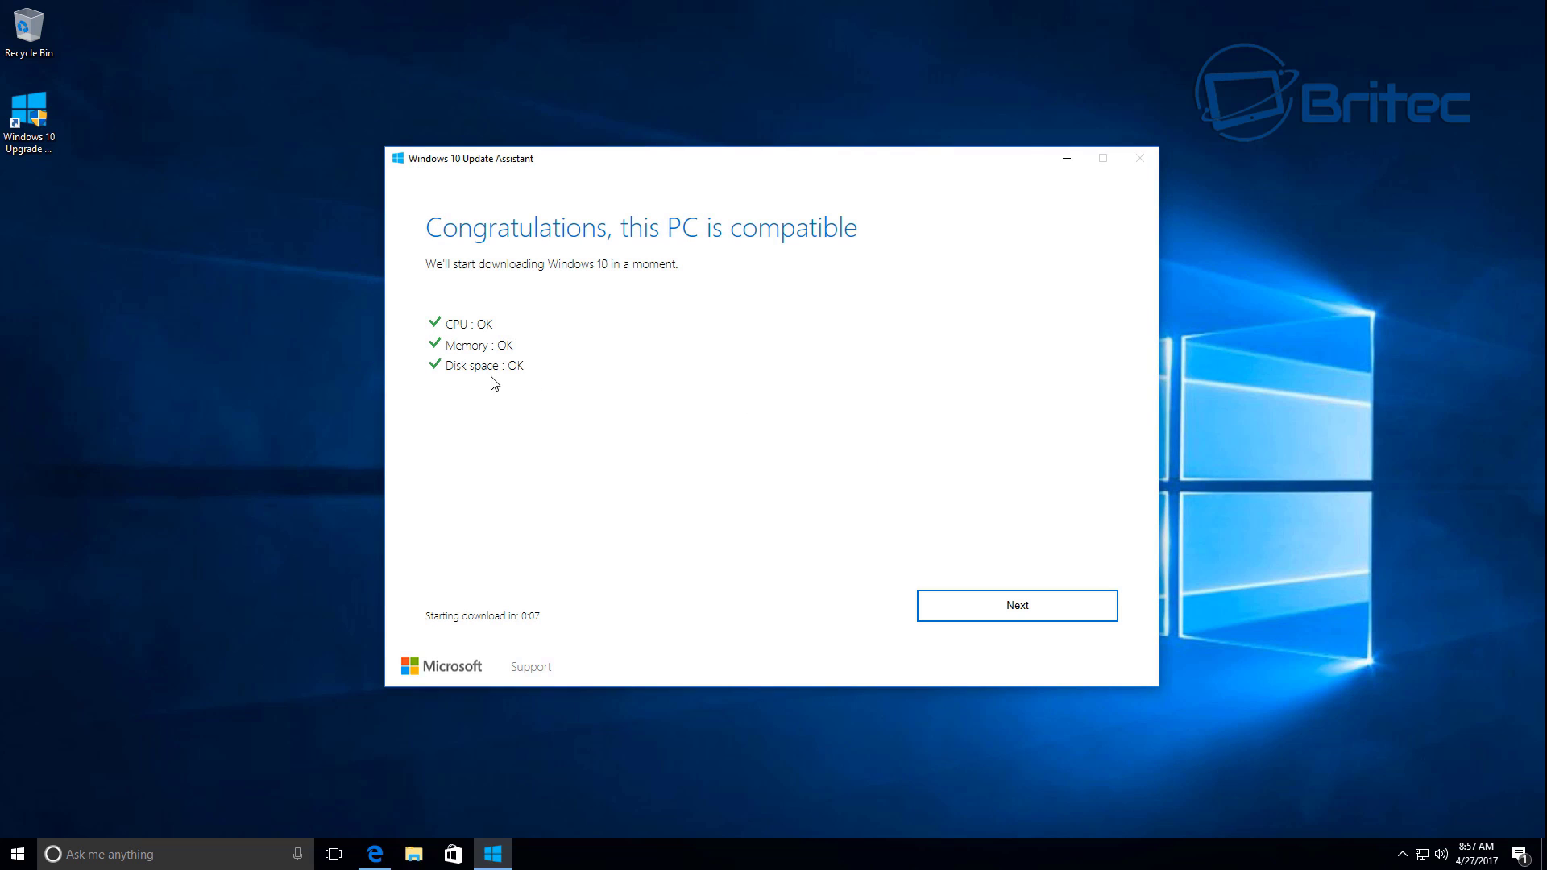
Skip the countdown so the Windows 10 update download starts immediately.
click(1038, 619)
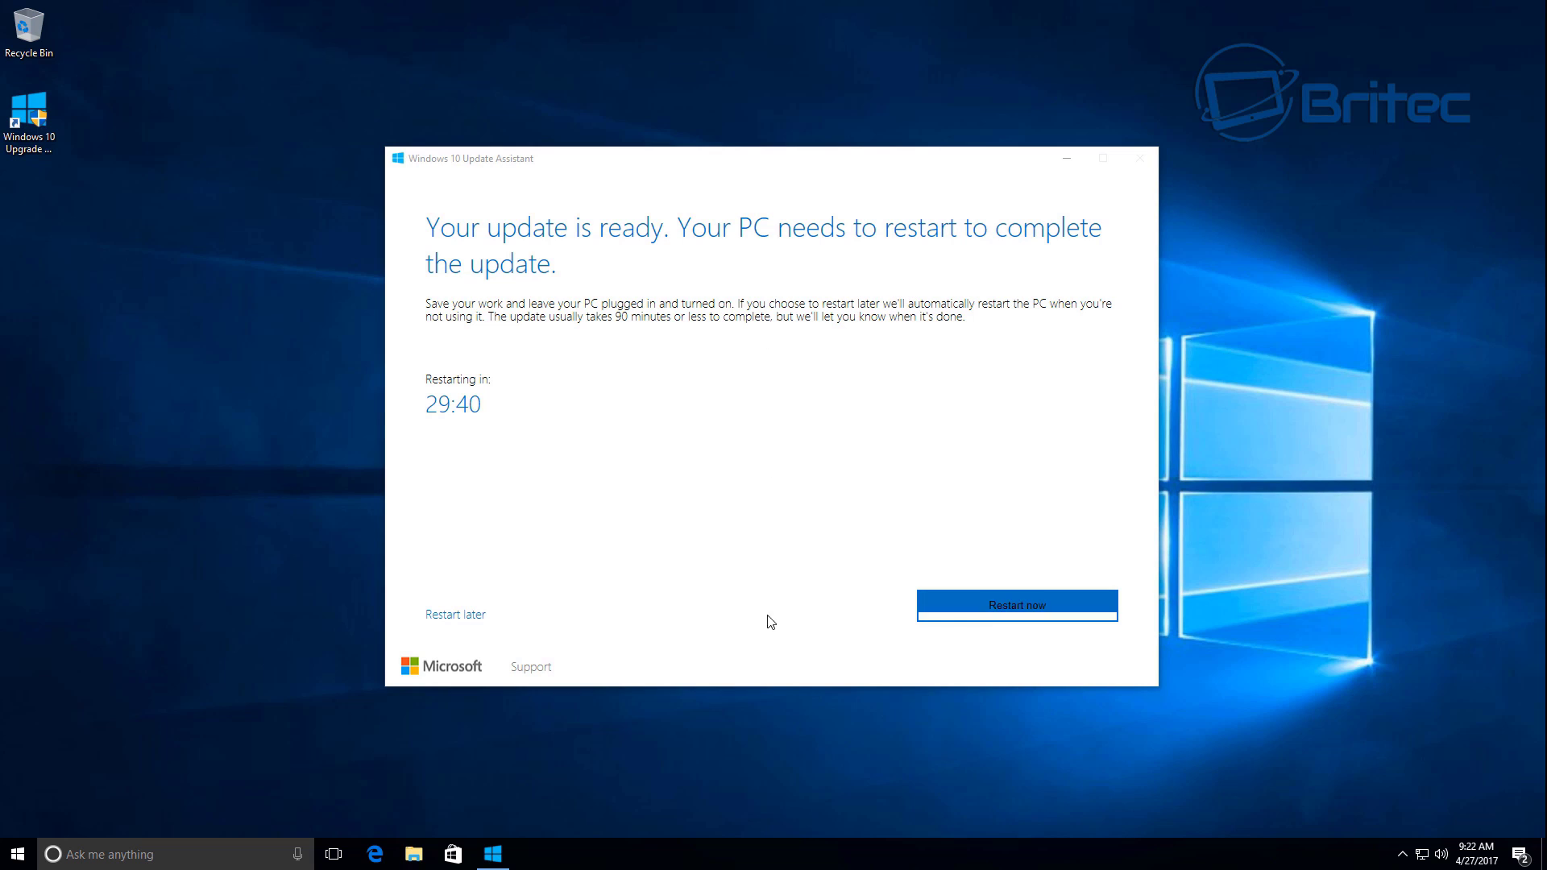
Restart now to install the update, closing the 'You're about to be signed out' warning.
click(1000, 618)
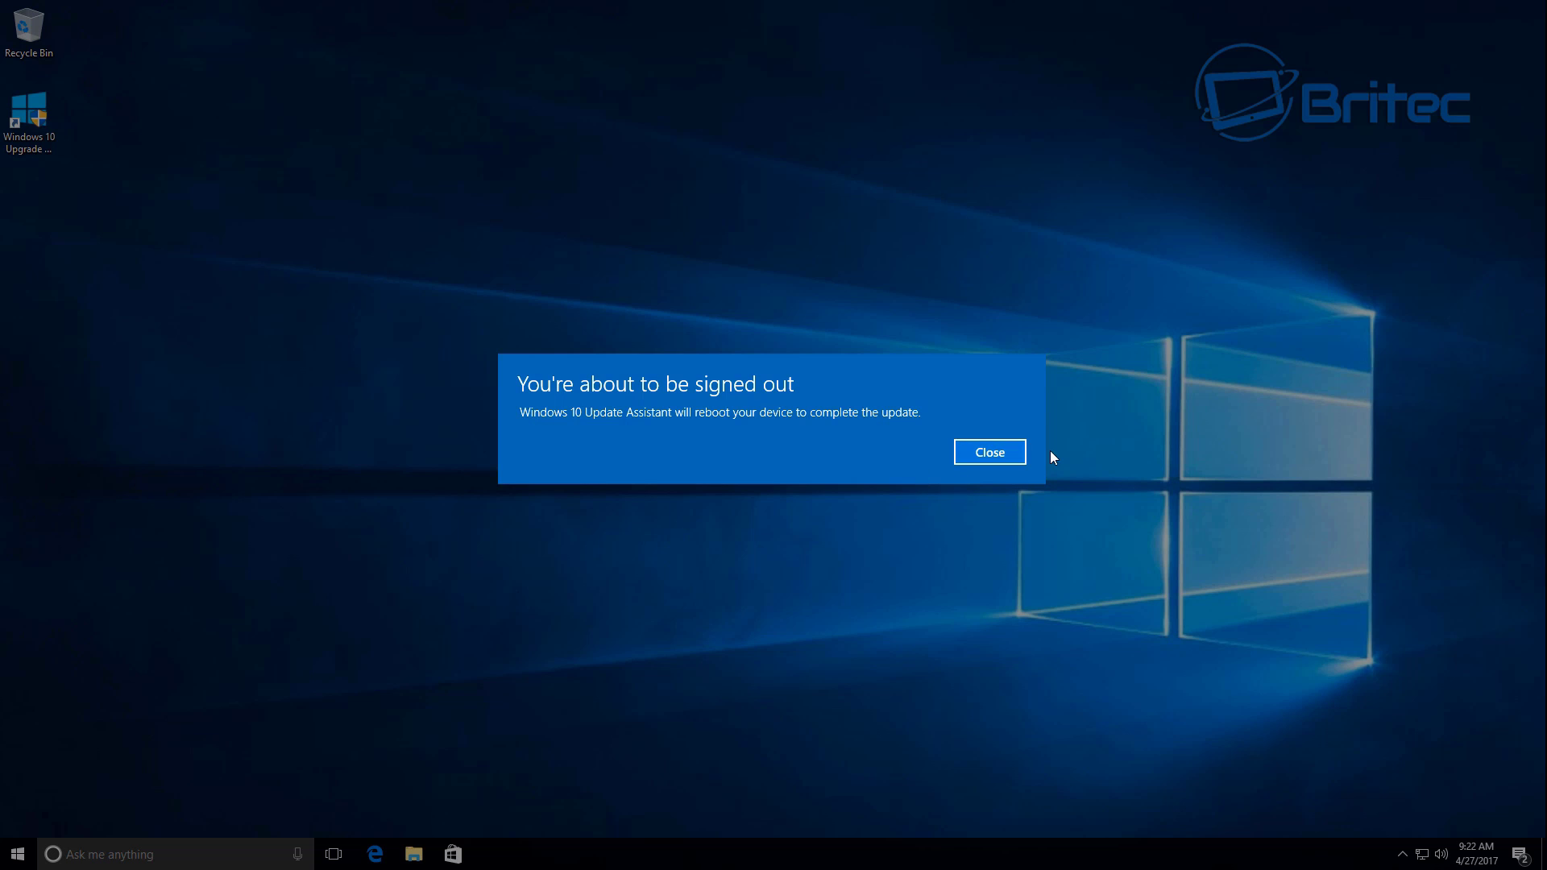
click(1006, 452)
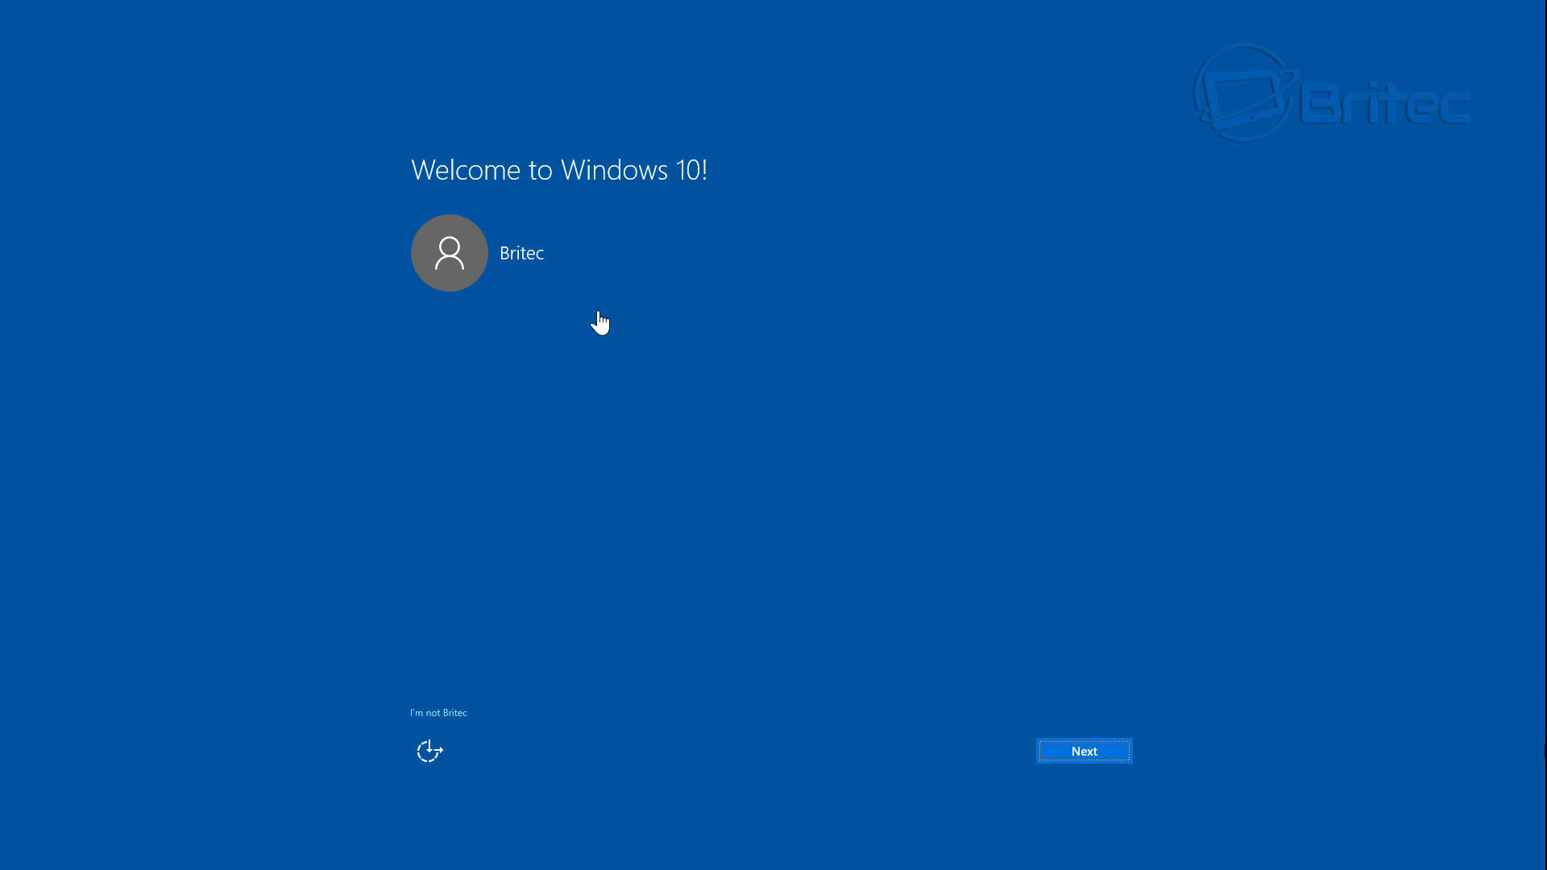
Turn off Location, Speech recognition, Tailored experiences and Relevant ads, and set Diagnostics to Basic.
click(1079, 752)
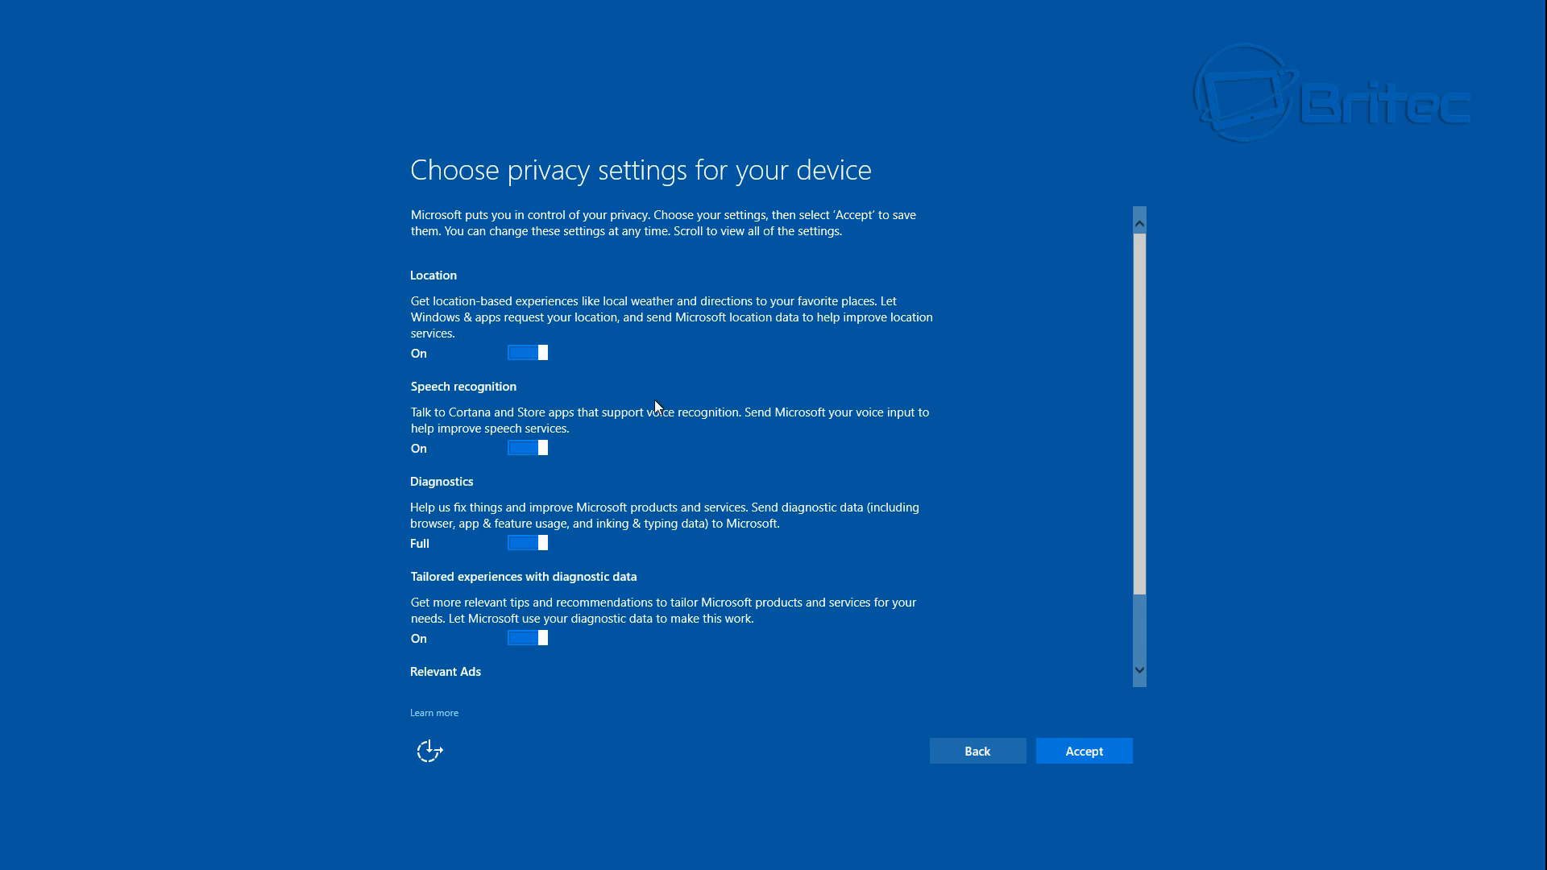
click(522, 352)
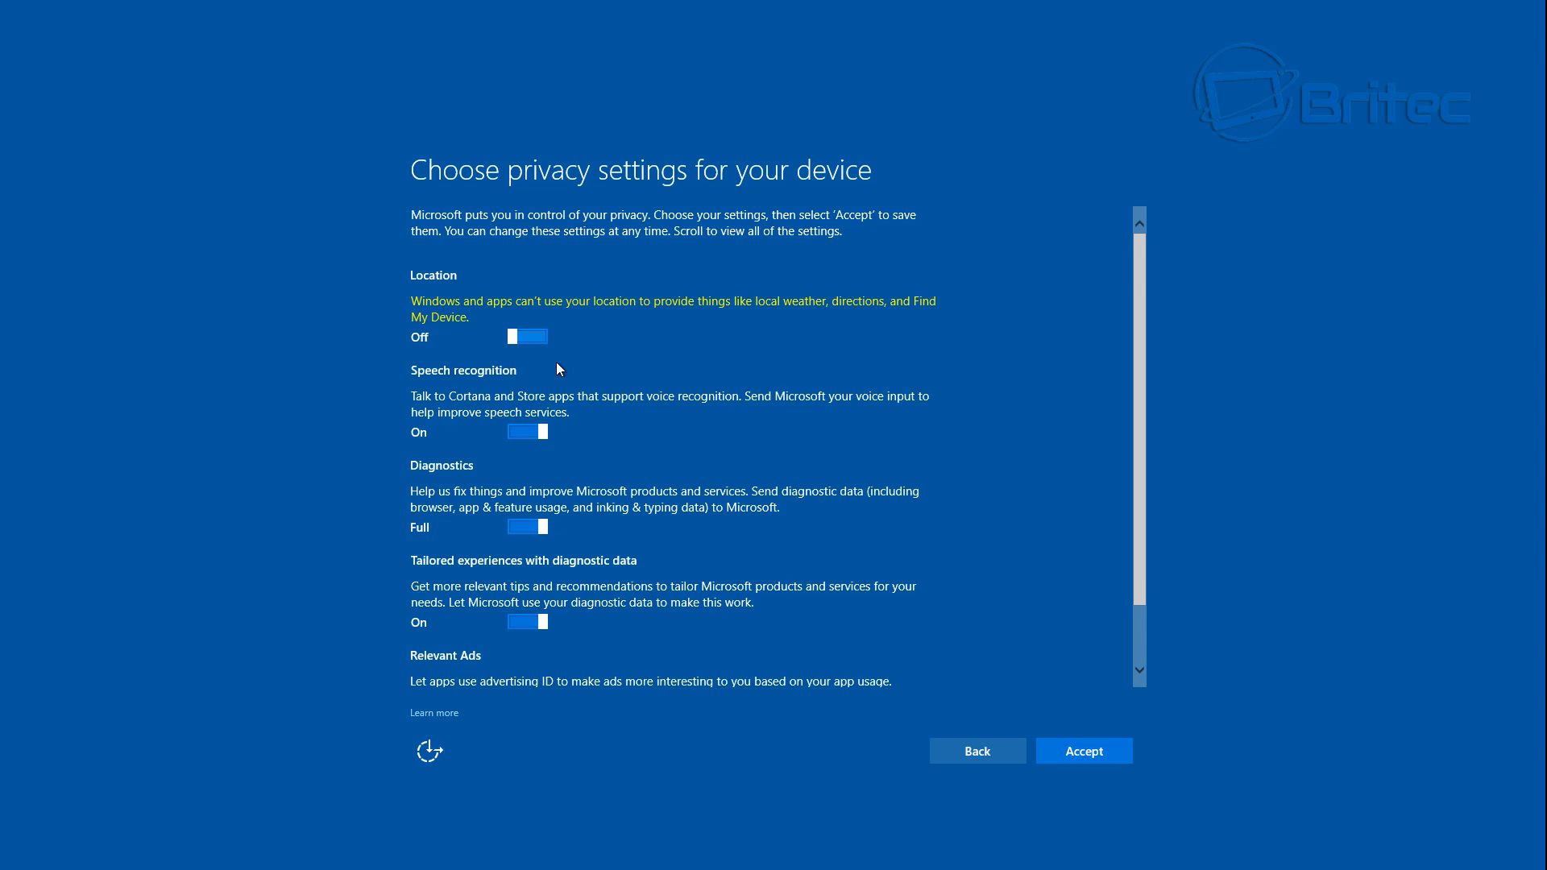
click(534, 432)
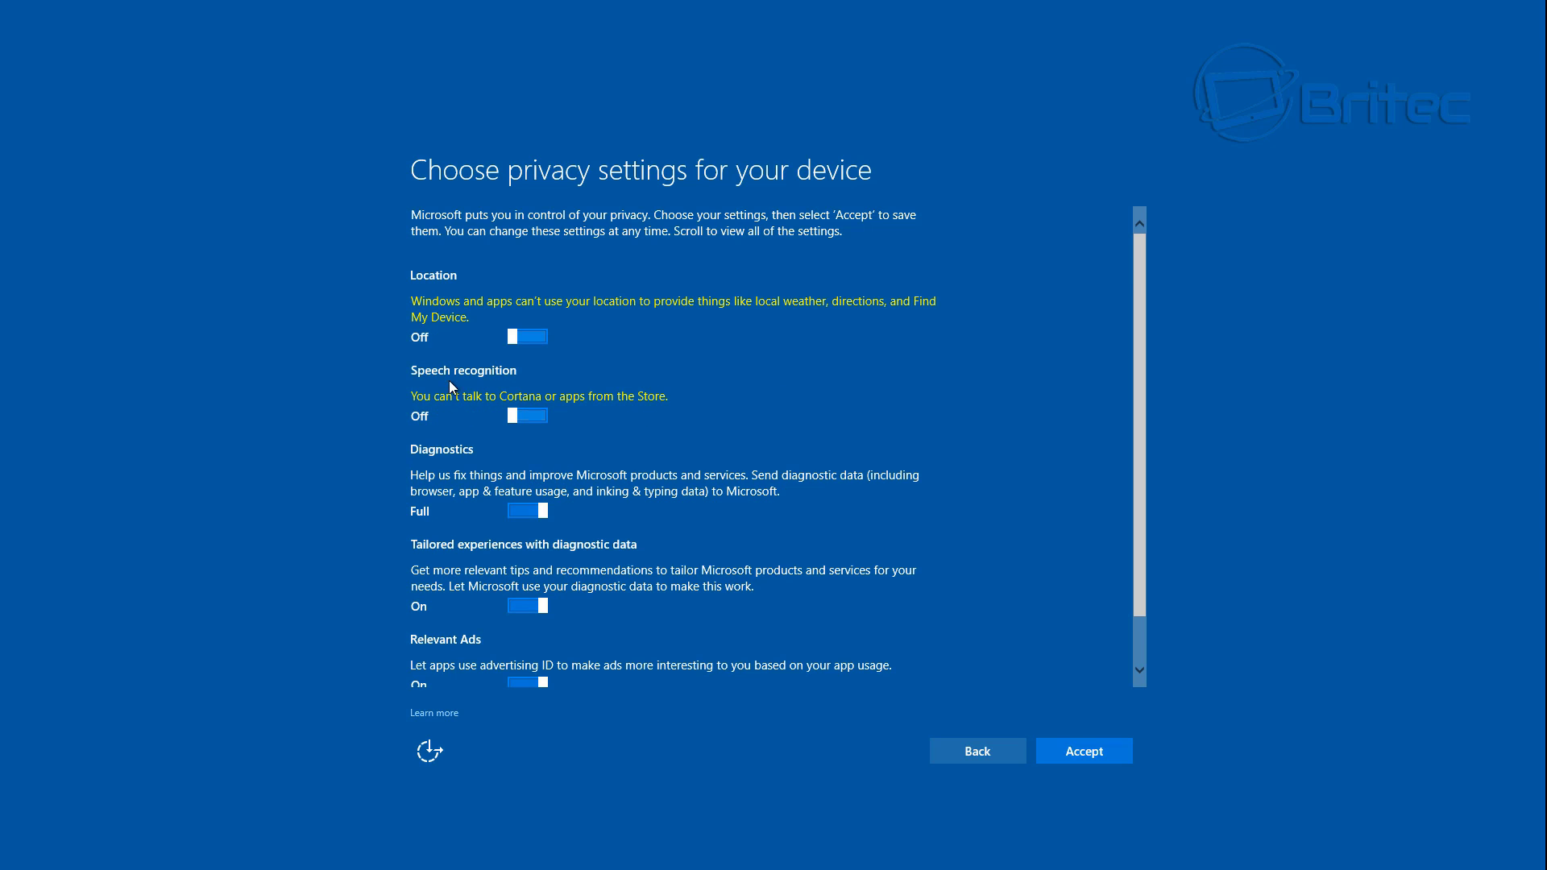
click(533, 513)
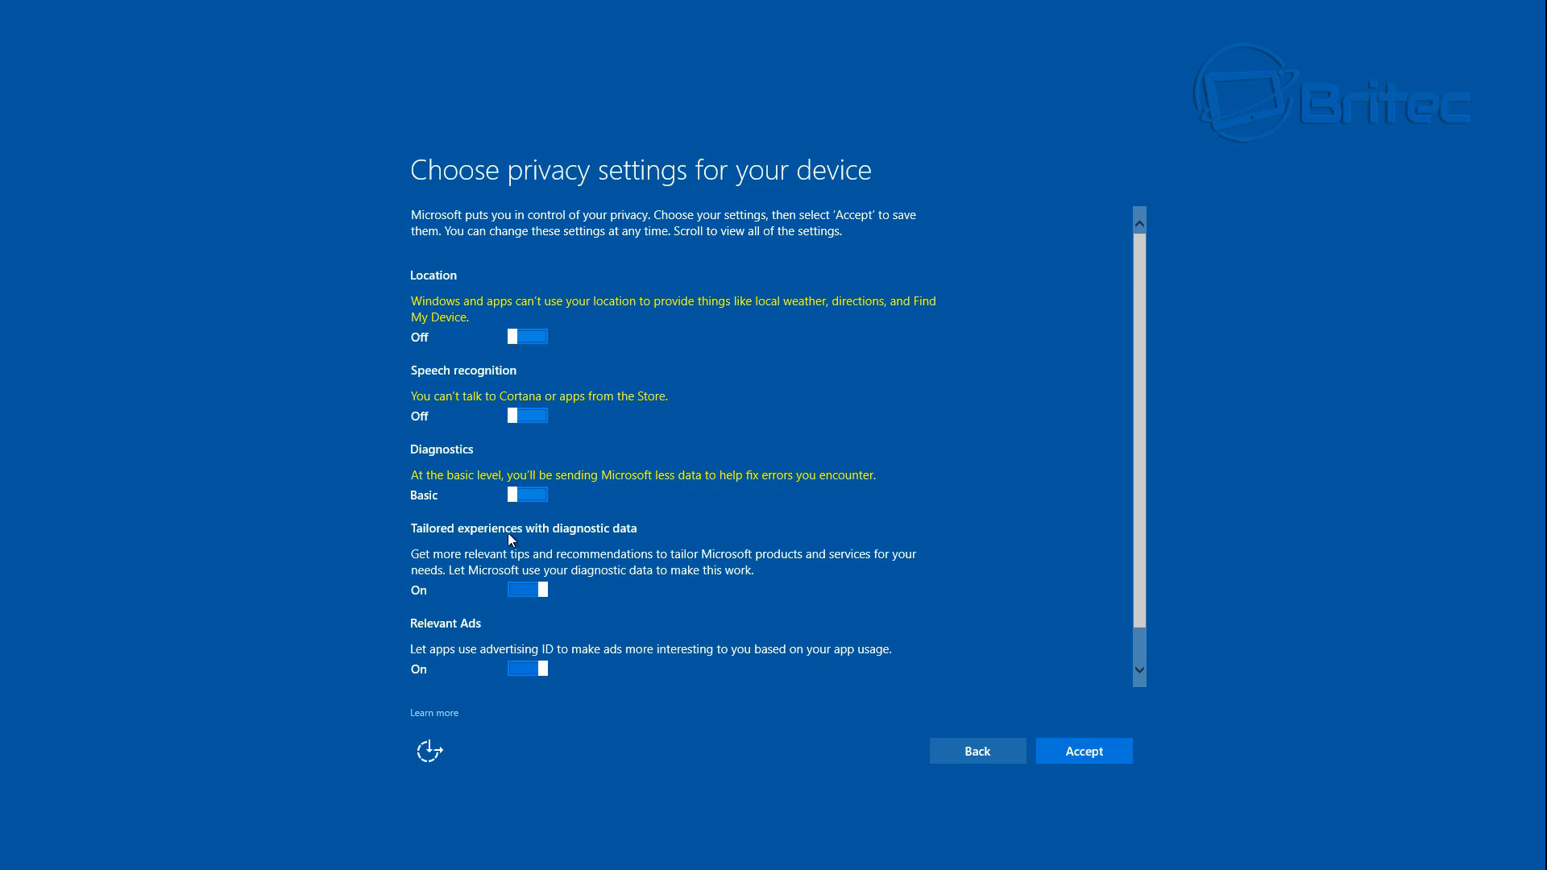
click(532, 592)
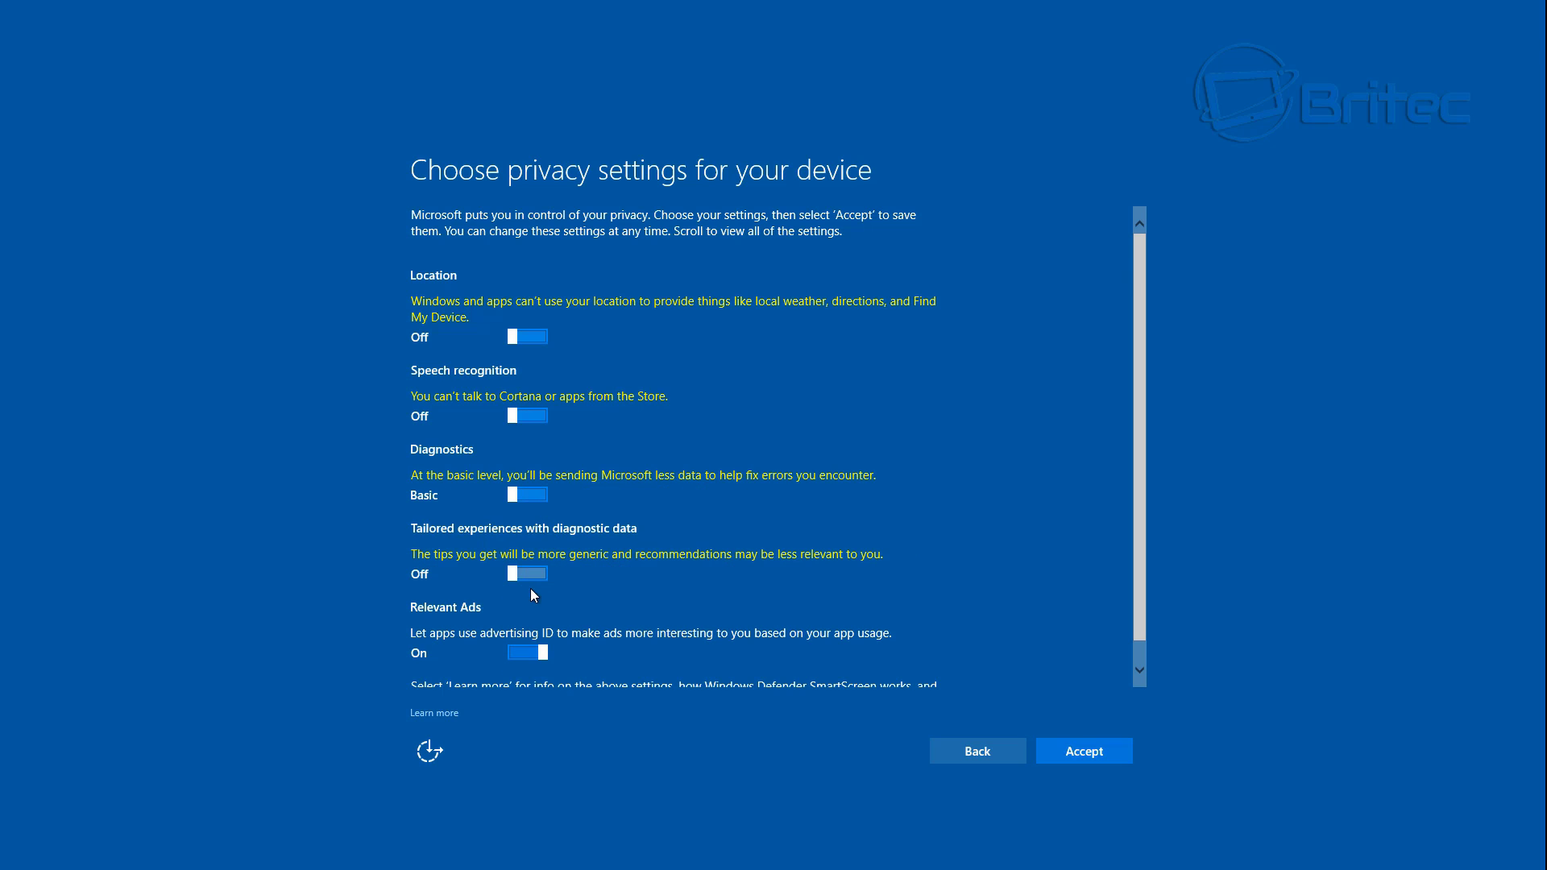
click(530, 654)
scroll(794, 585, down, 1)
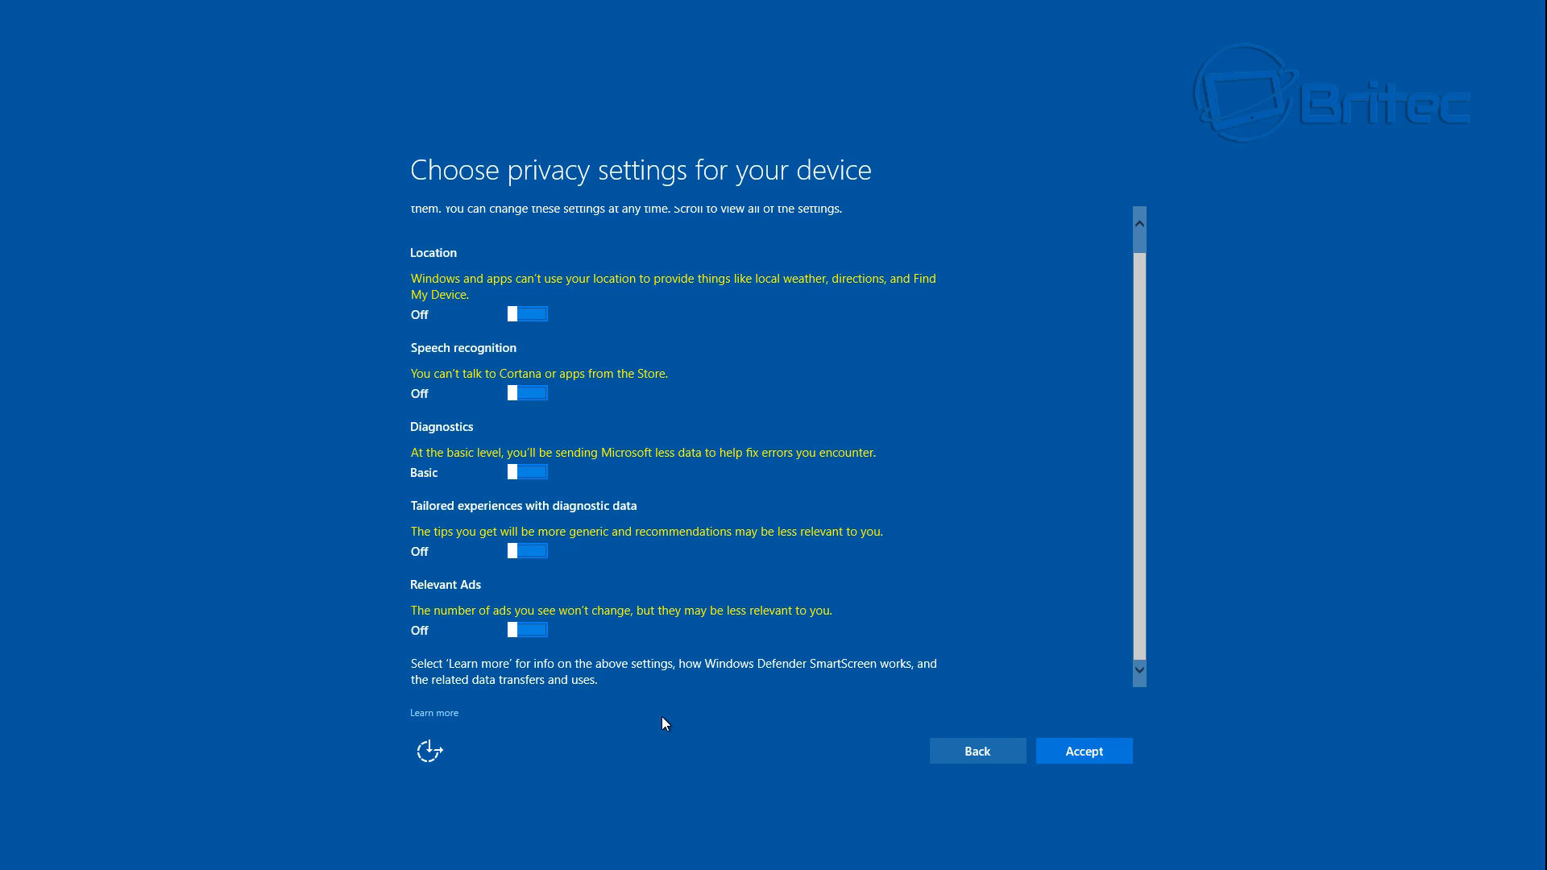
Accept the privacy settings, skip the Cortana and new apps introductions, and reach the desktop.
click(1100, 758)
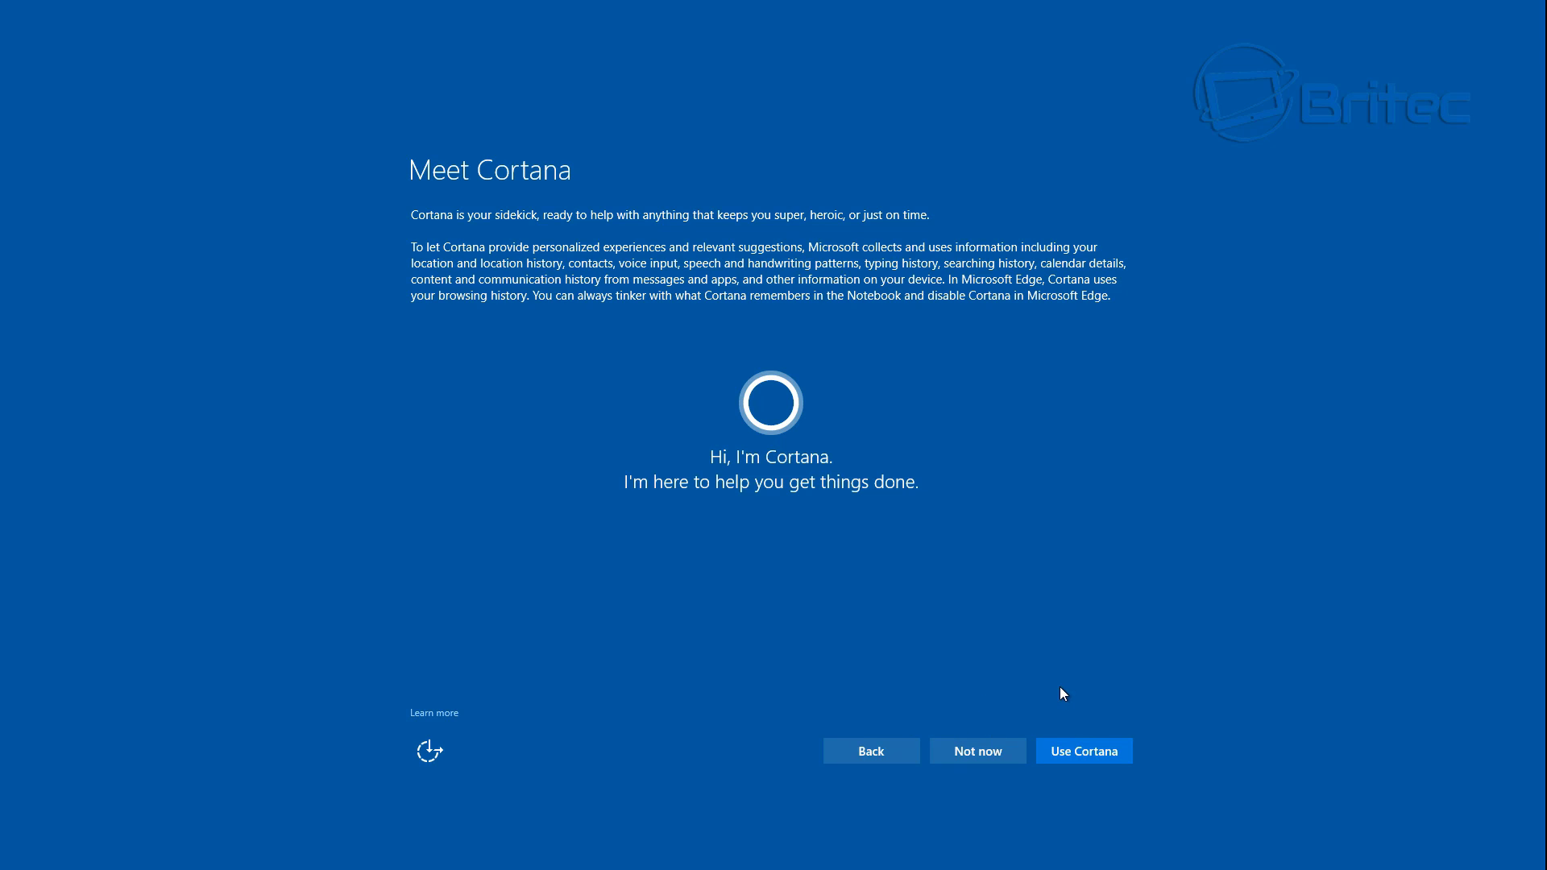
click(973, 754)
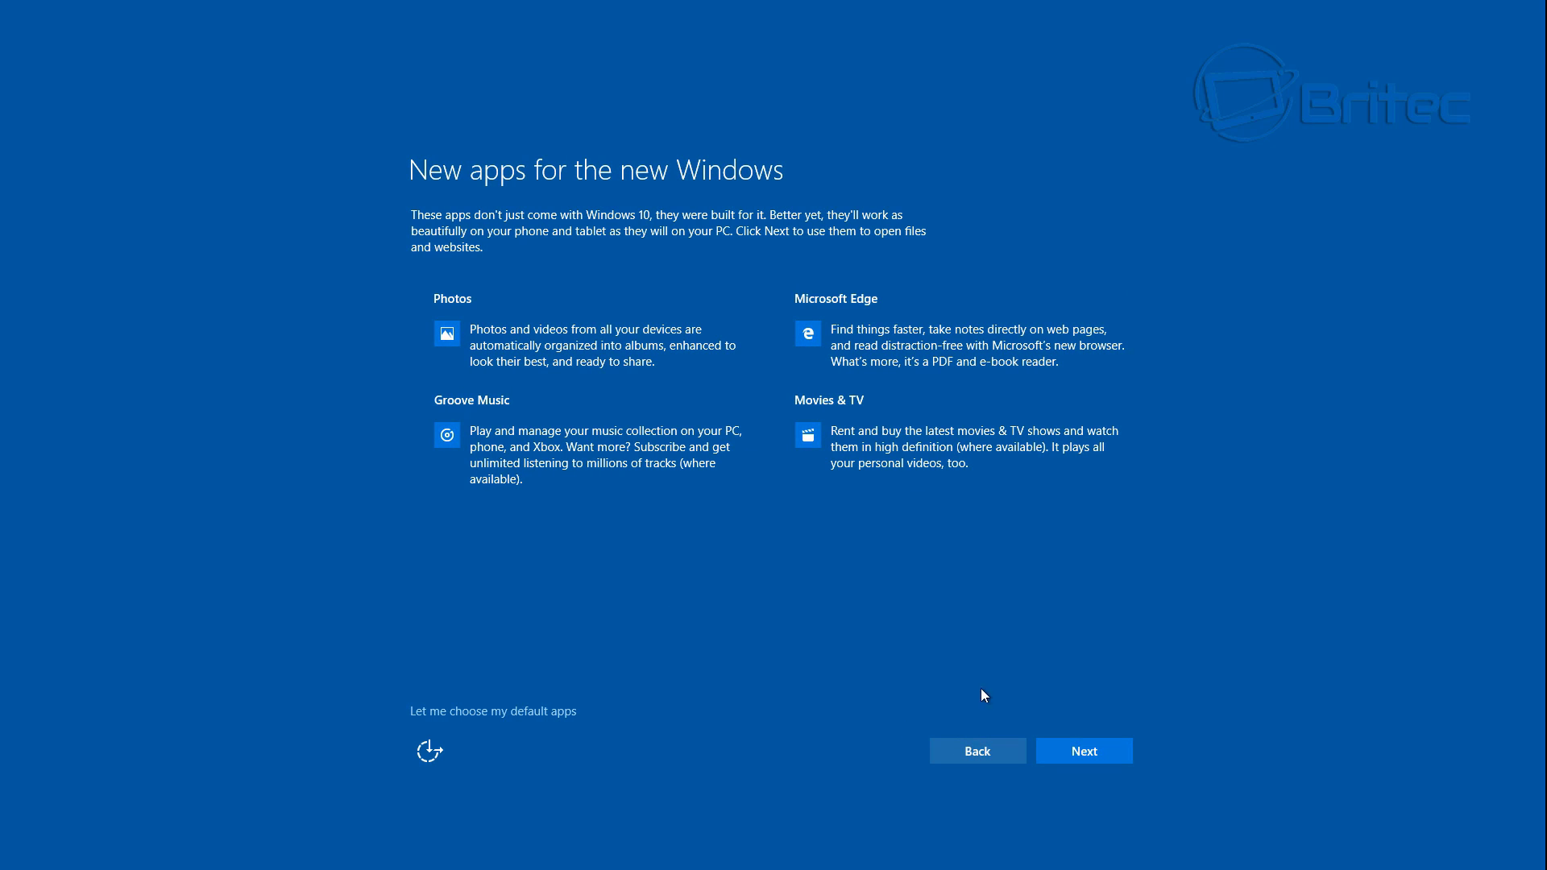
click(1087, 754)
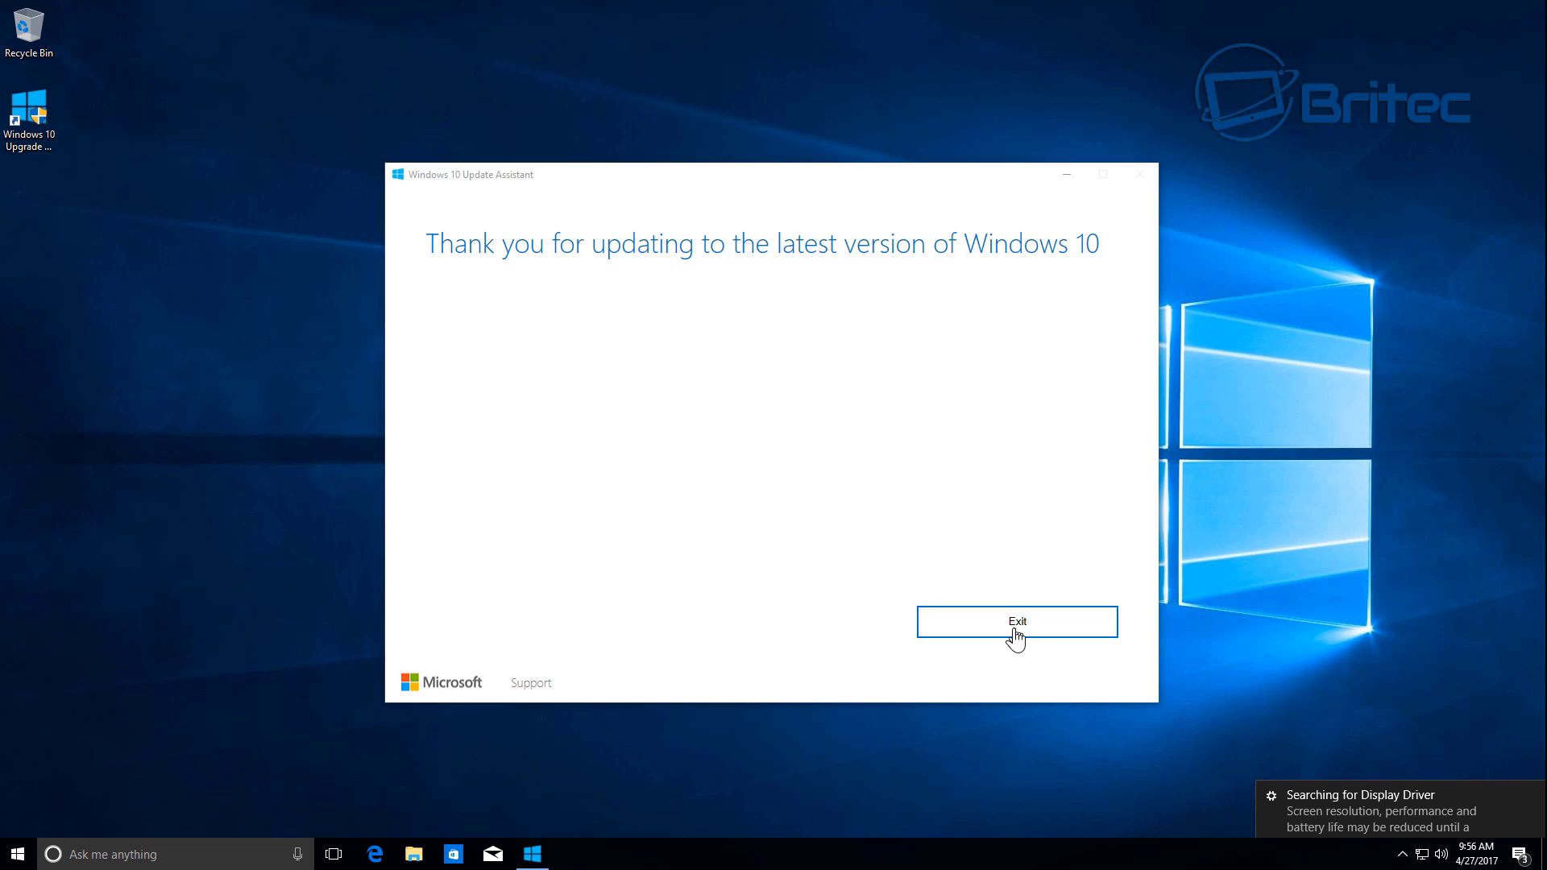
Exit the Update Assistant's thank-you window and launch the Store app from the taskbar.
click(1014, 632)
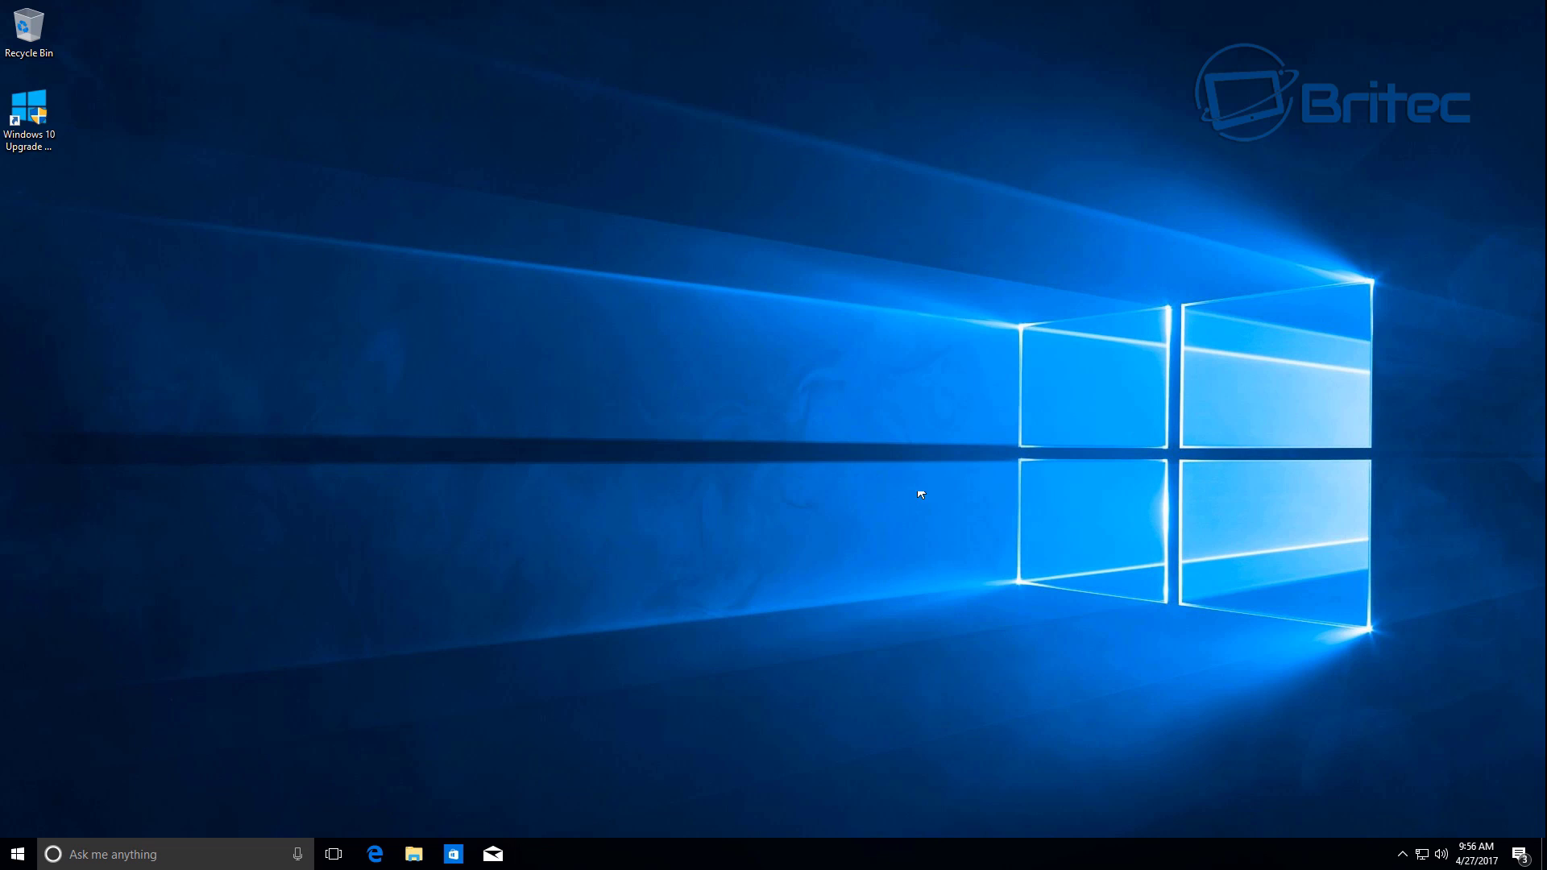
click(457, 860)
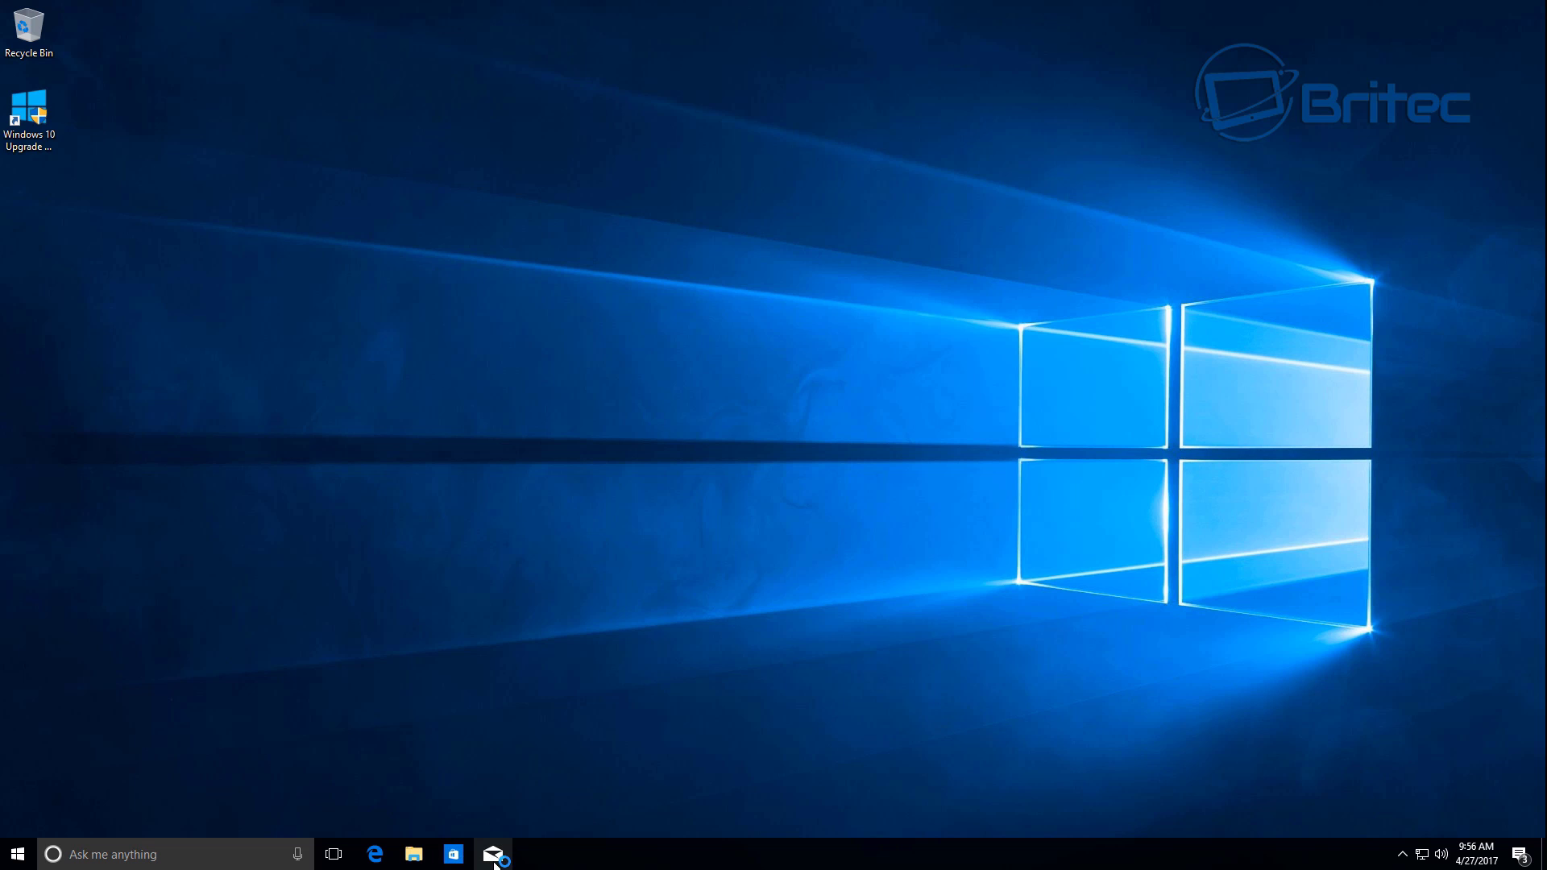